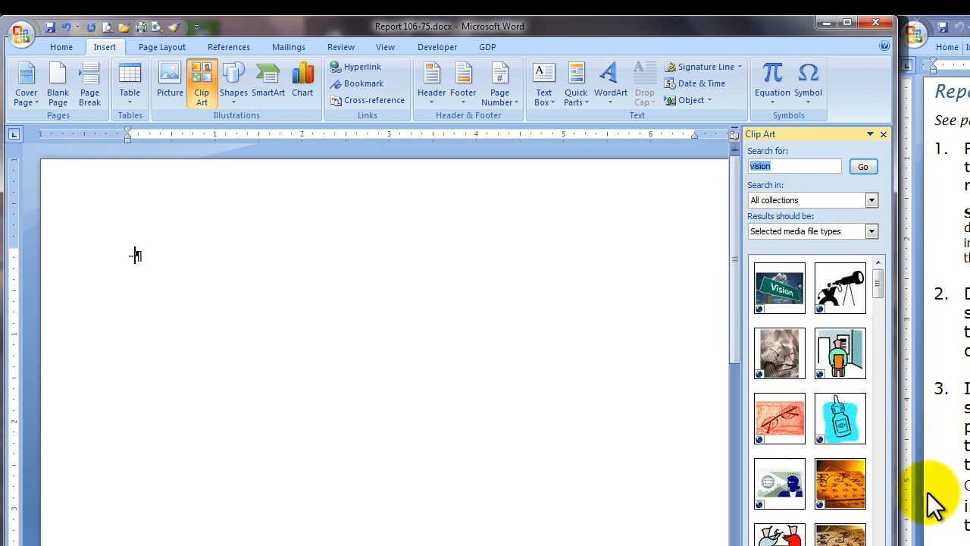
# Step: Insert the blue eyeball clip art from the "eye" search results into the page and enlarge it proportionally
pyautogui.click(877, 529)
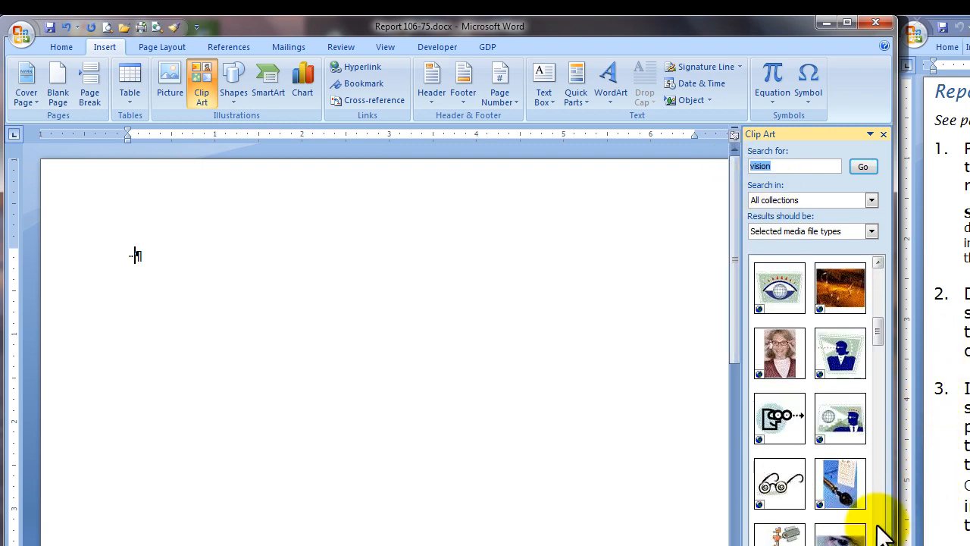
pyautogui.click(879, 526)
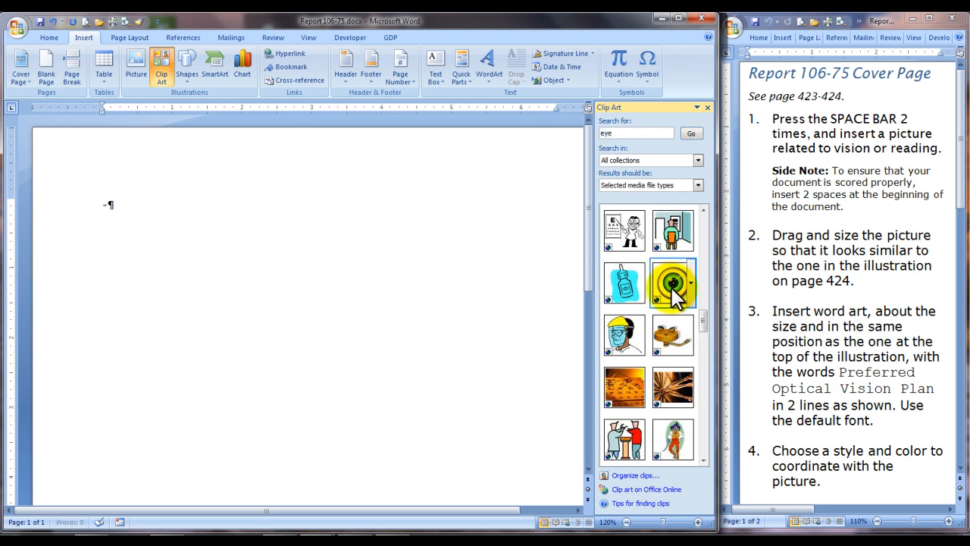
pyautogui.moveTo(674, 284); pyautogui.dragTo(203, 285)
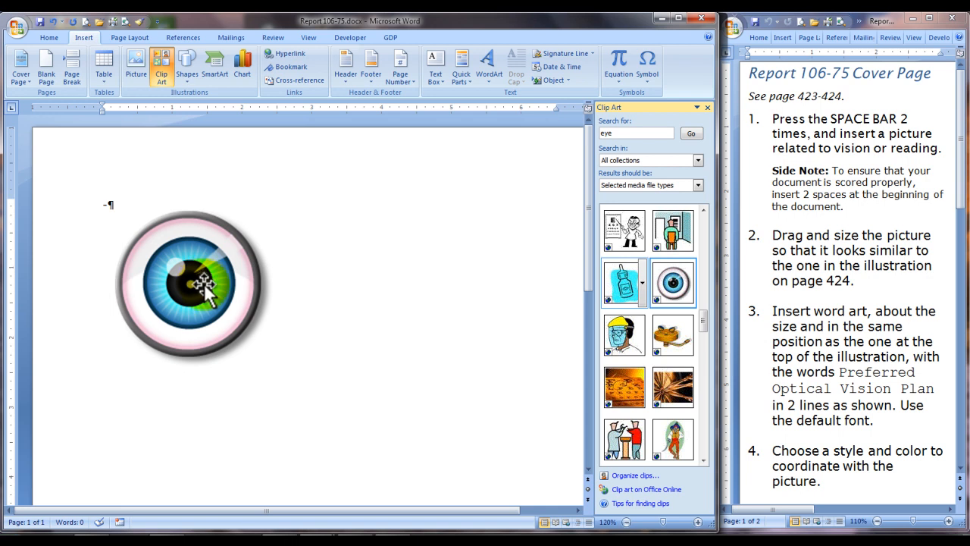
pyautogui.click(205, 287)
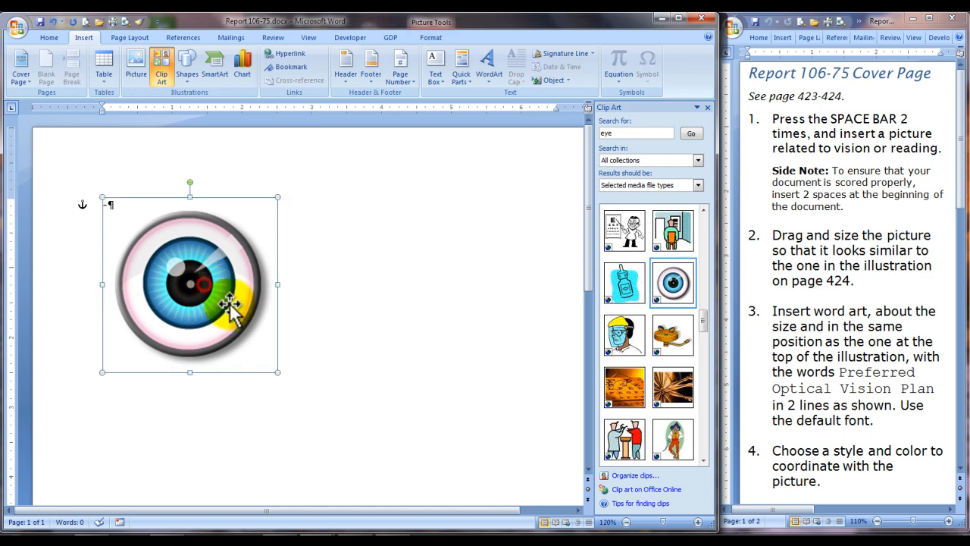
pyautogui.moveTo(278, 371); pyautogui.dragTo(337, 441)
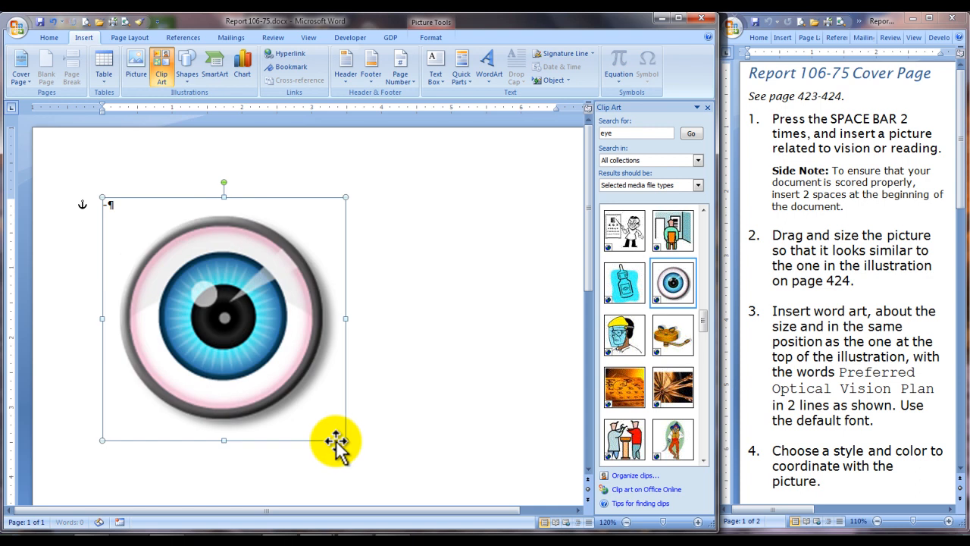
# Step: Set the eye picture's text wrapping to In Front of Text
pyautogui.rightClick(300, 338)
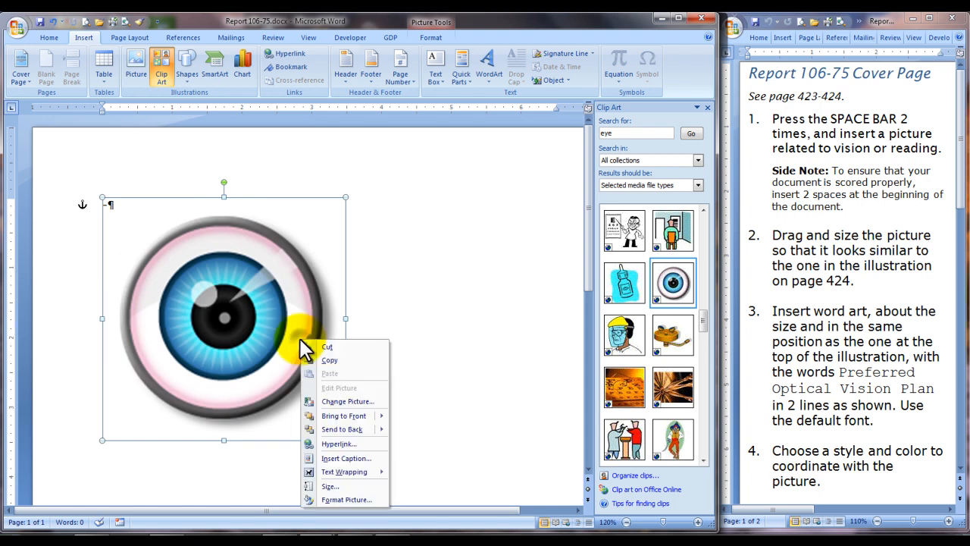
pyautogui.moveTo(356, 479)
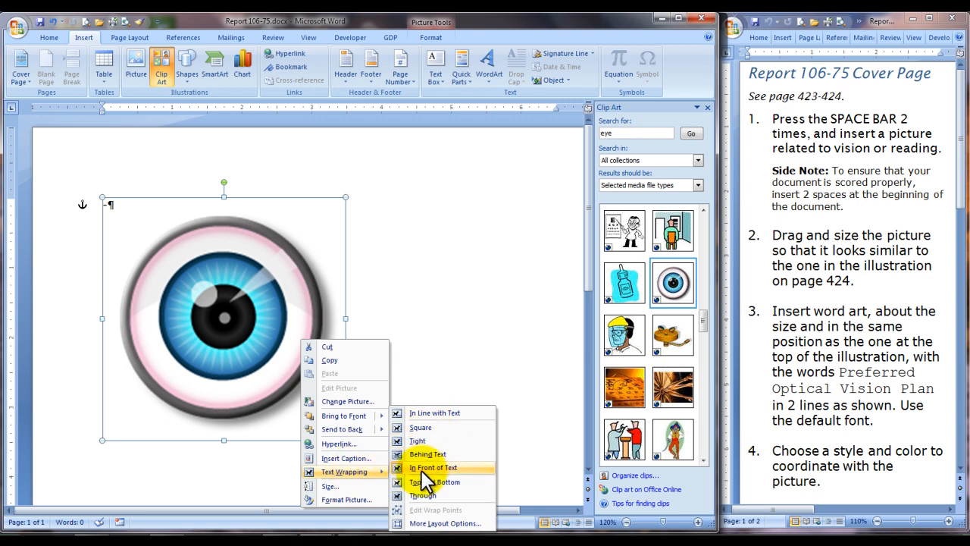
pyautogui.click(421, 468)
# Step: Set the eye picture's horizontal alignment to Centered relative to Page in the advanced layout options
pyautogui.rightClick(307, 345)
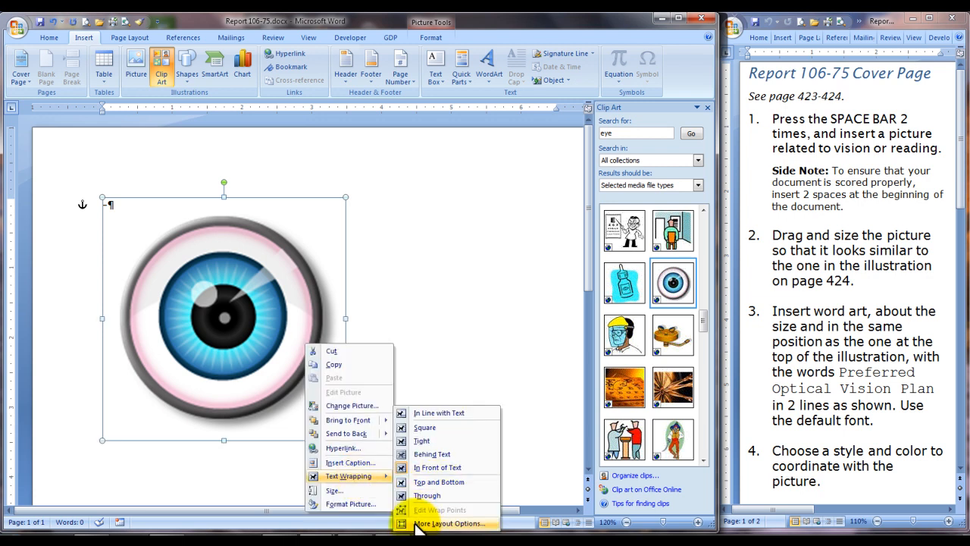
pyautogui.click(421, 523)
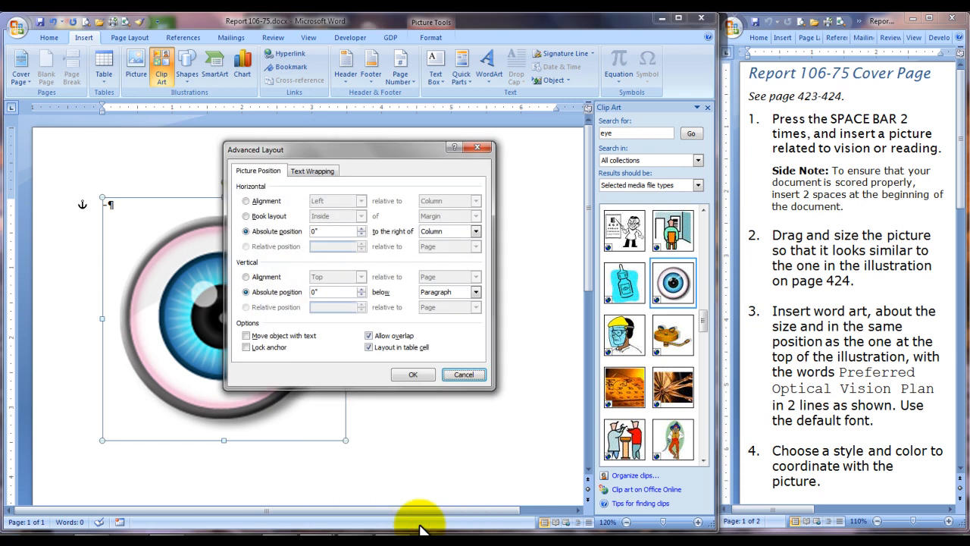
pyautogui.click(244, 201)
pyautogui.click(361, 201)
pyautogui.click(344, 218)
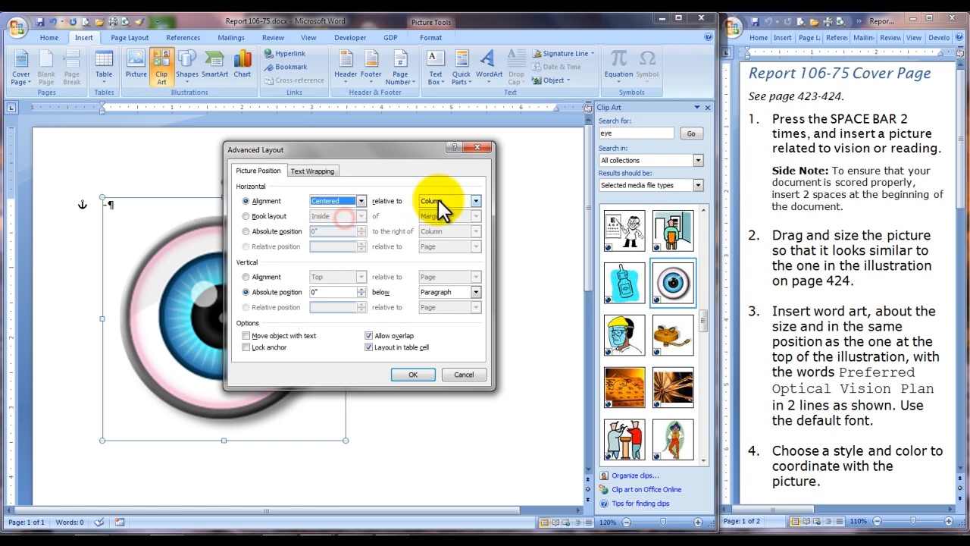
pyautogui.click(476, 201)
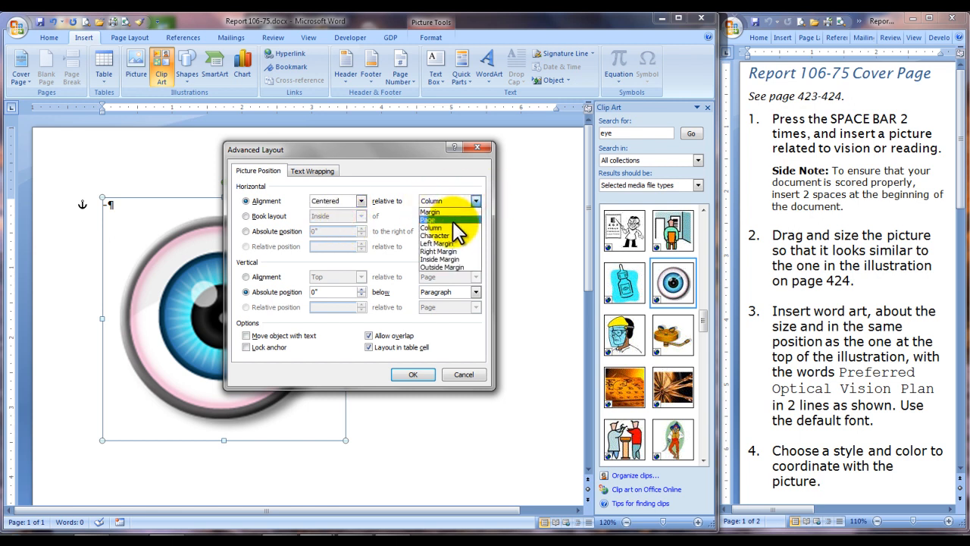
pyautogui.click(451, 220)
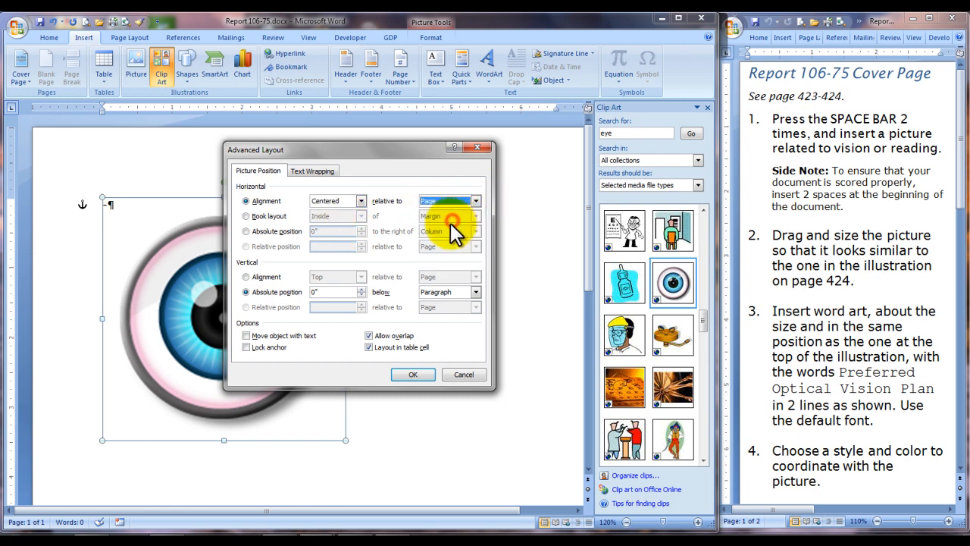
pyautogui.click(408, 378)
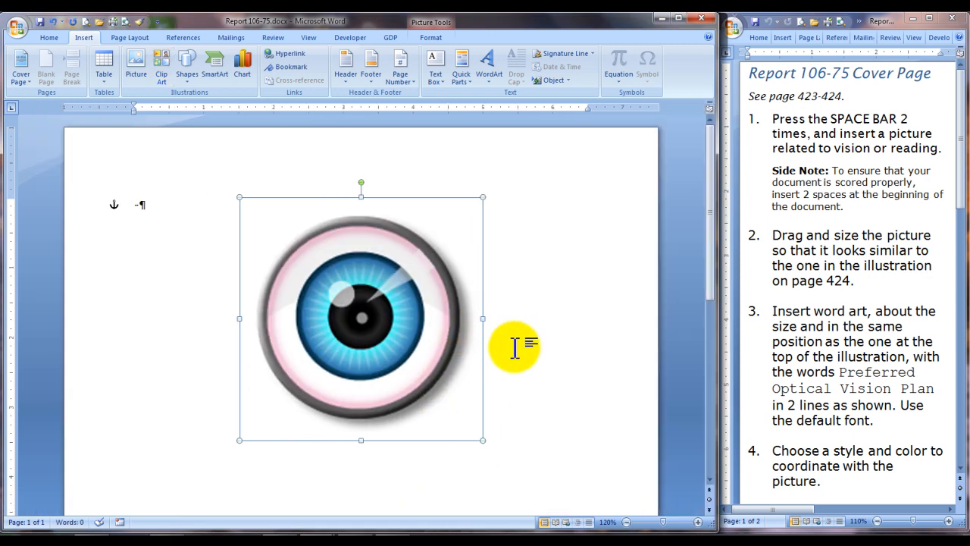
# Step: Move the eye picture down toward the middle of the page, leaving room above it for a title
pyautogui.moveTo(397, 326); pyautogui.dragTo(410, 402)
pyautogui.scroll(-6, 412, 372)
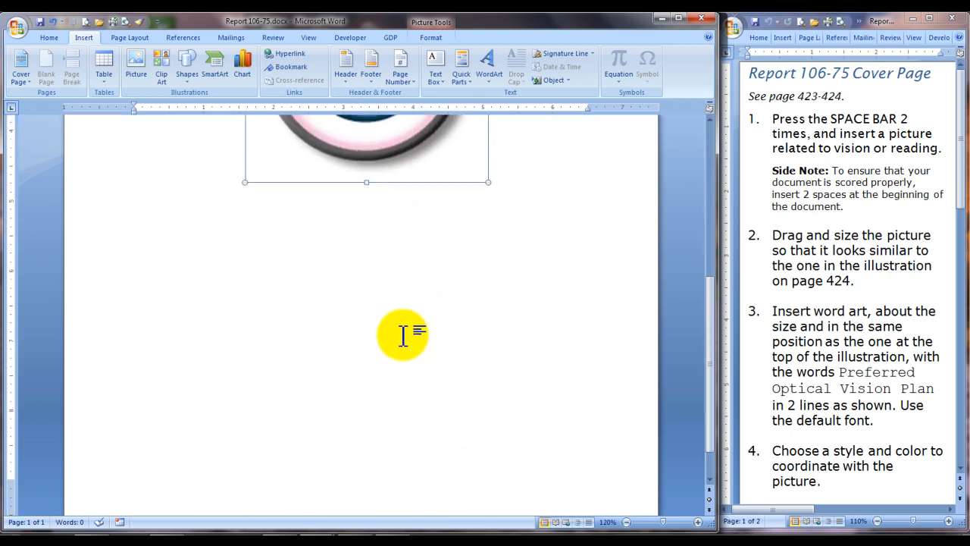
pyautogui.moveTo(399, 169); pyautogui.dragTo(409, 356)
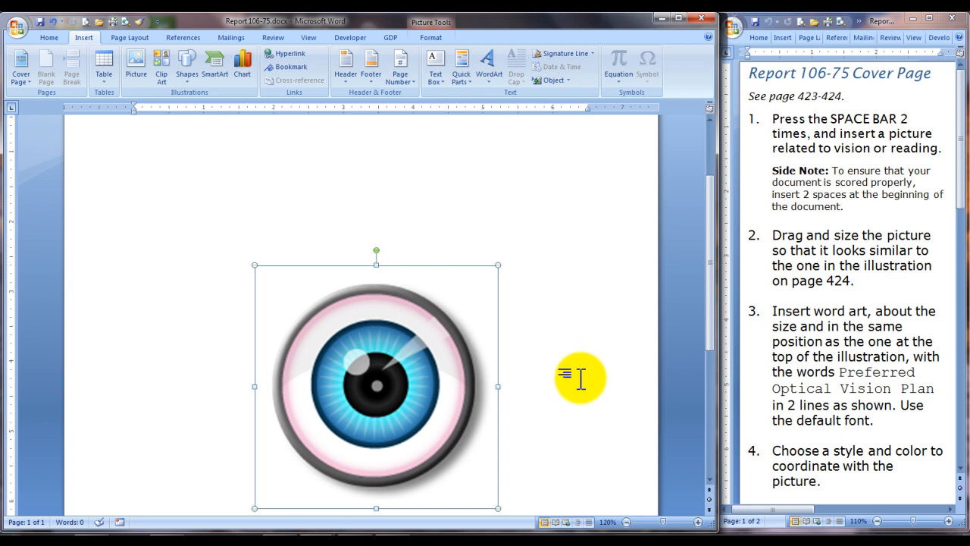
# Step: Create WordArt above the eye in the wavy blue gradient style, with the text "Preferred Optical" and "Vision Plan" on two lines
pyautogui.scroll(2, 559, 385)
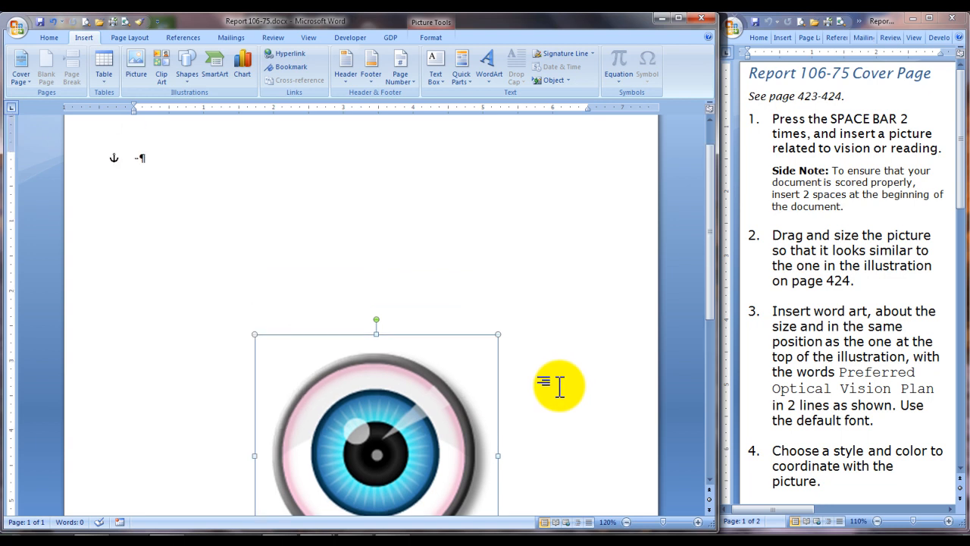
pyautogui.scroll(1, 559, 385)
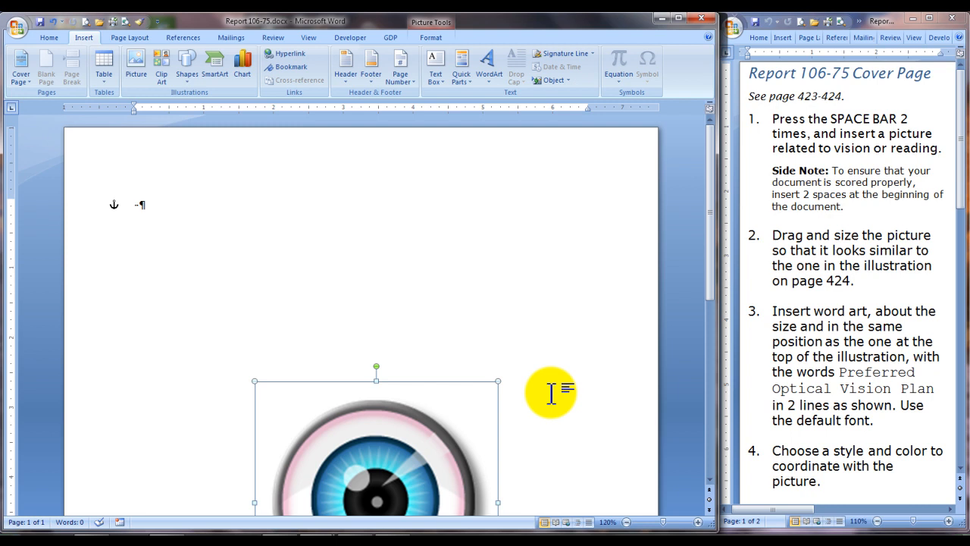
pyautogui.click(251, 274)
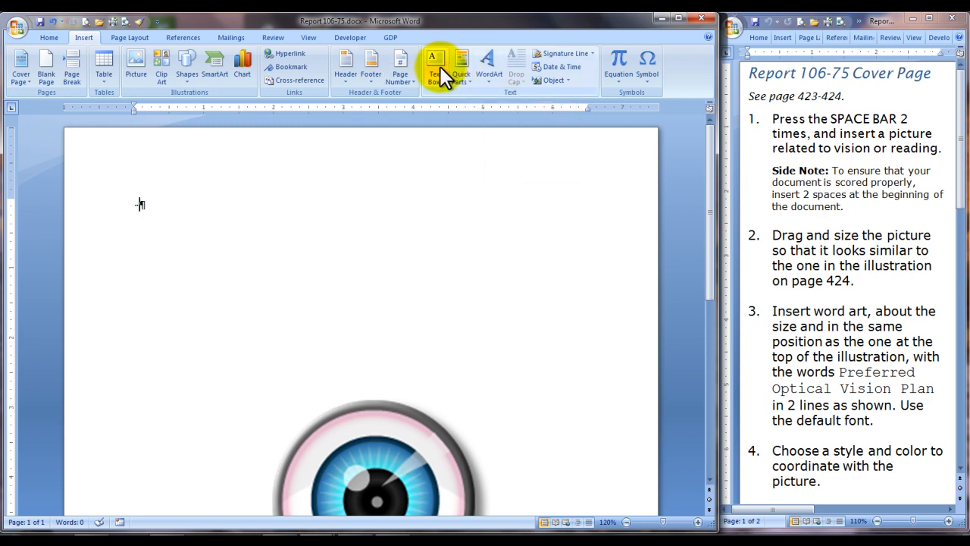
pyautogui.click(489, 81)
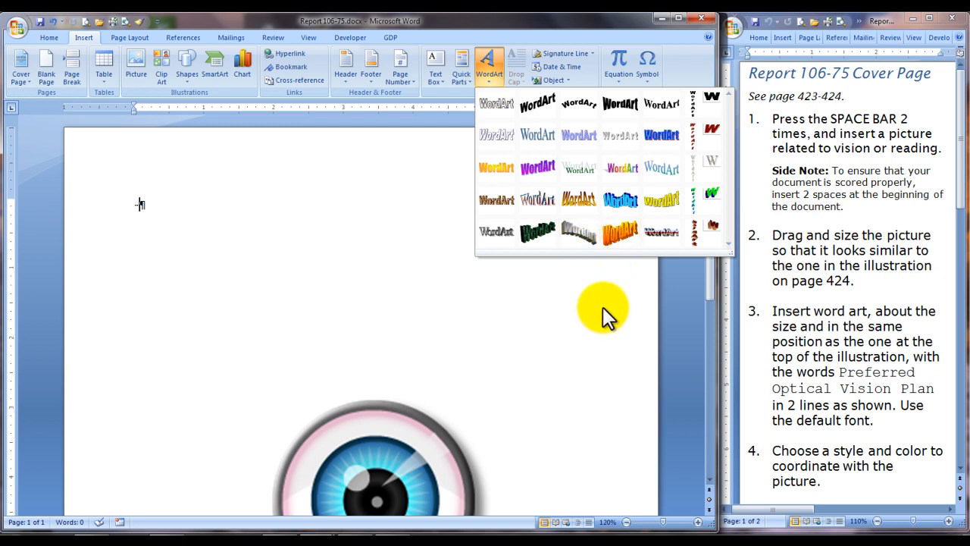
pyautogui.click(657, 169)
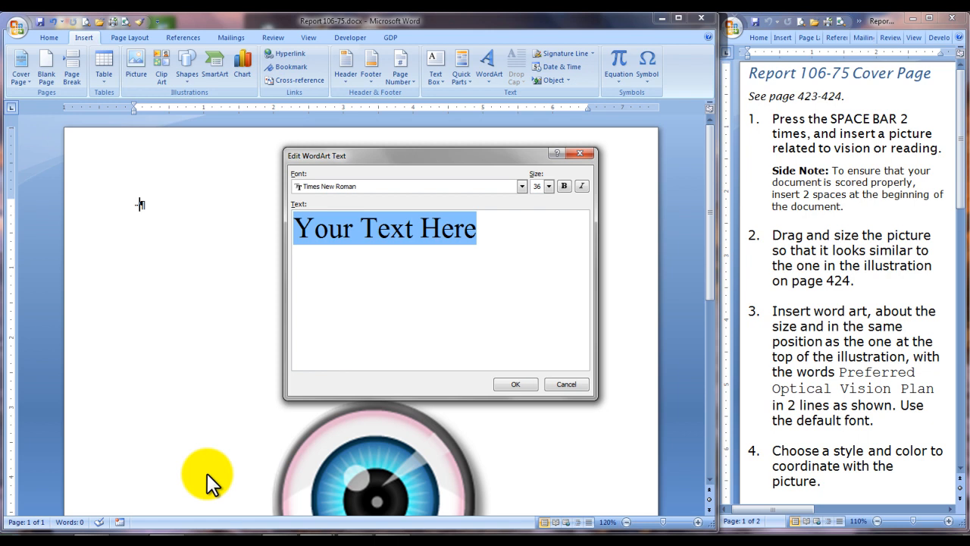
pyautogui.write('P')
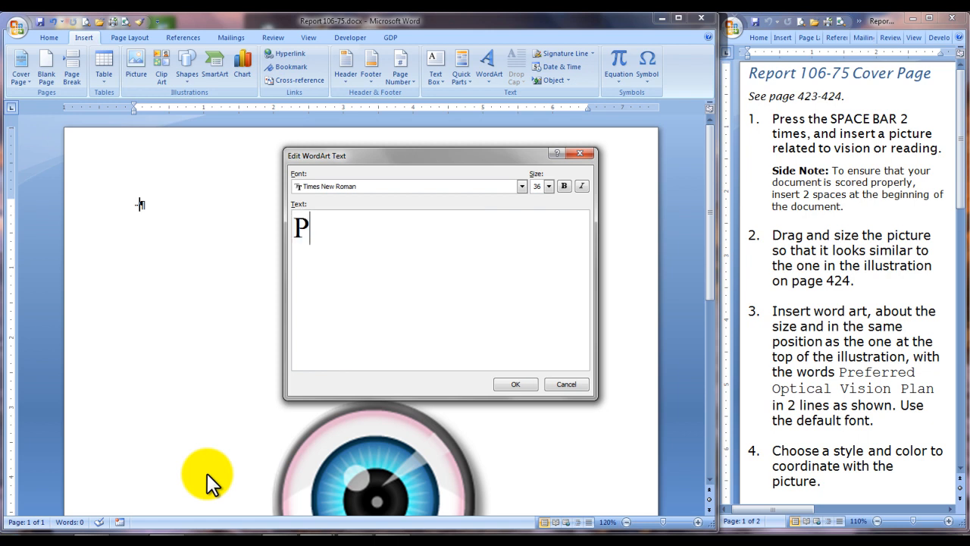
pyautogui.write('referred Optical ')
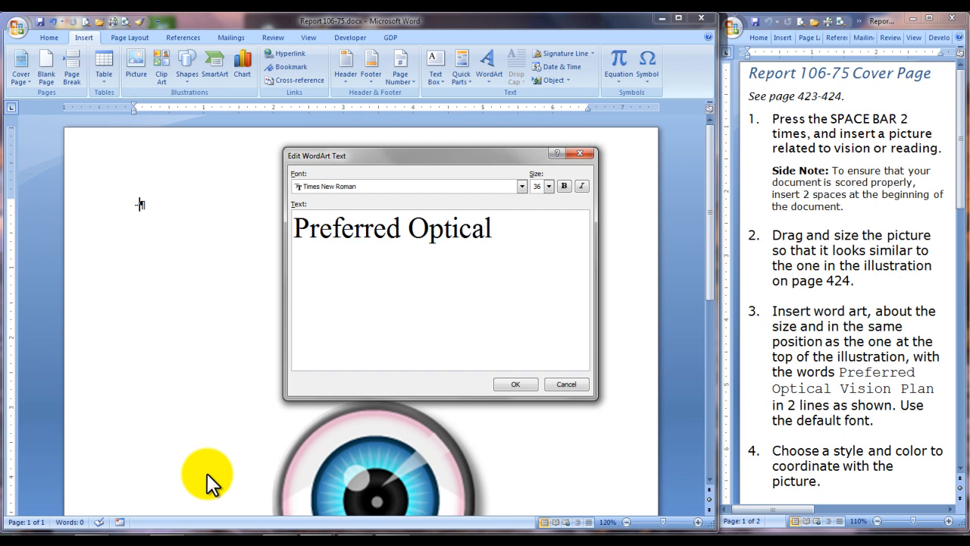
pyautogui.write('Visio')
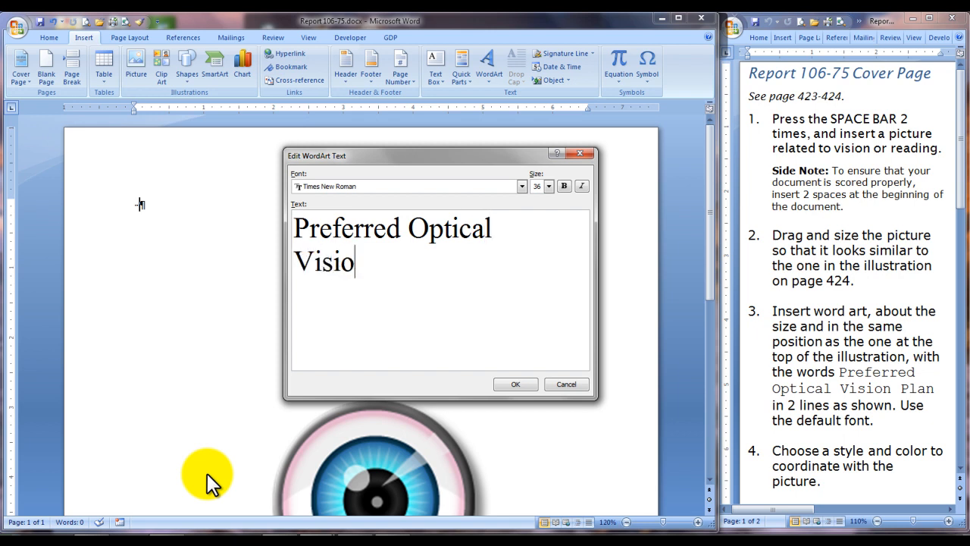
pyautogui.write('n Plan')
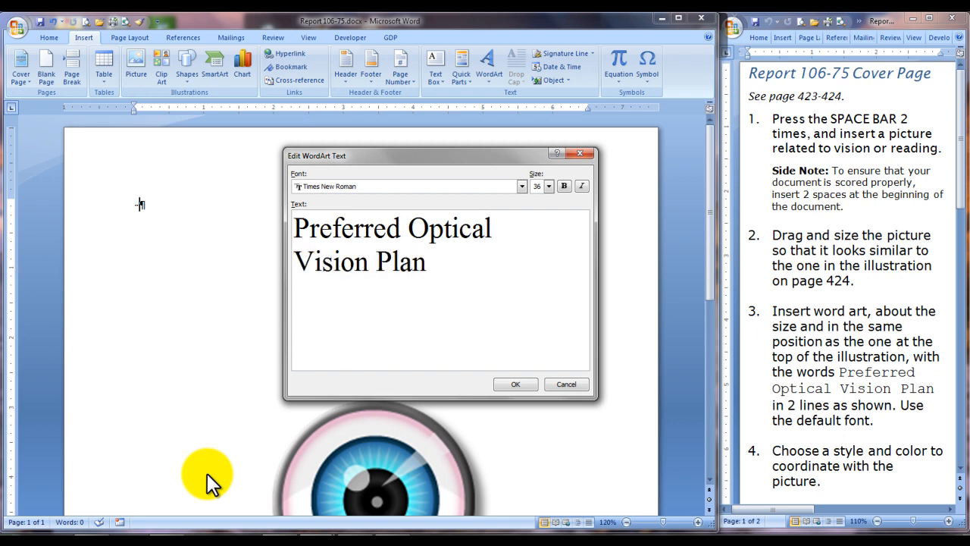
# Step: Set the WordArt font to Tempus Sans ITC and place the WordArt on the page
pyautogui.click(522, 186)
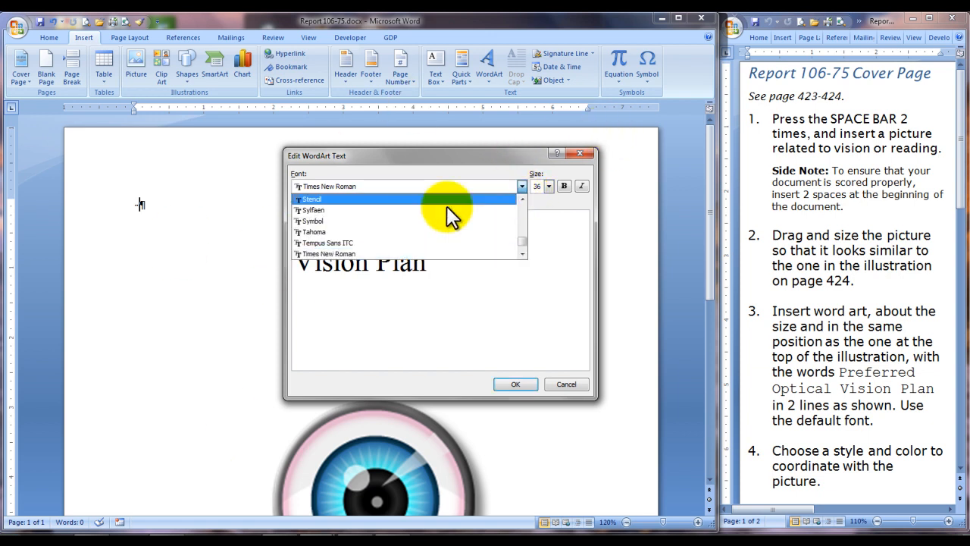
pyautogui.click(345, 243)
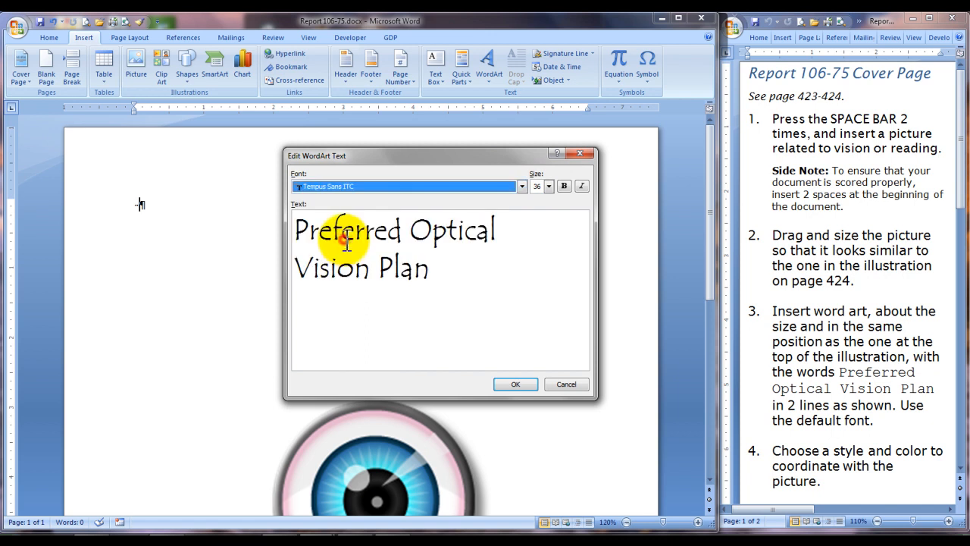
pyautogui.click(515, 384)
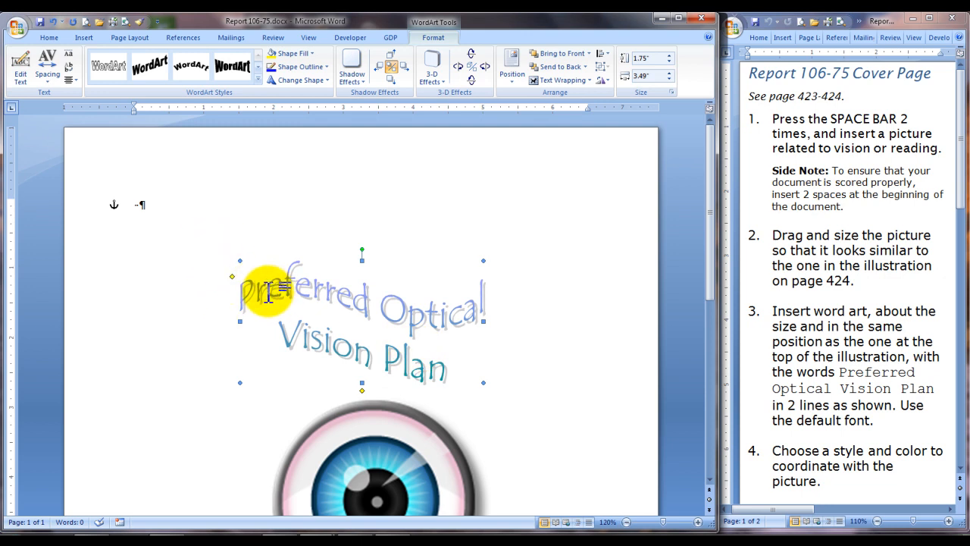
# Step: Enlarge the WordArt title above the eye to about 2.5" high and 6" wide
pyautogui.moveTo(240, 262); pyautogui.dragTo(154, 206)
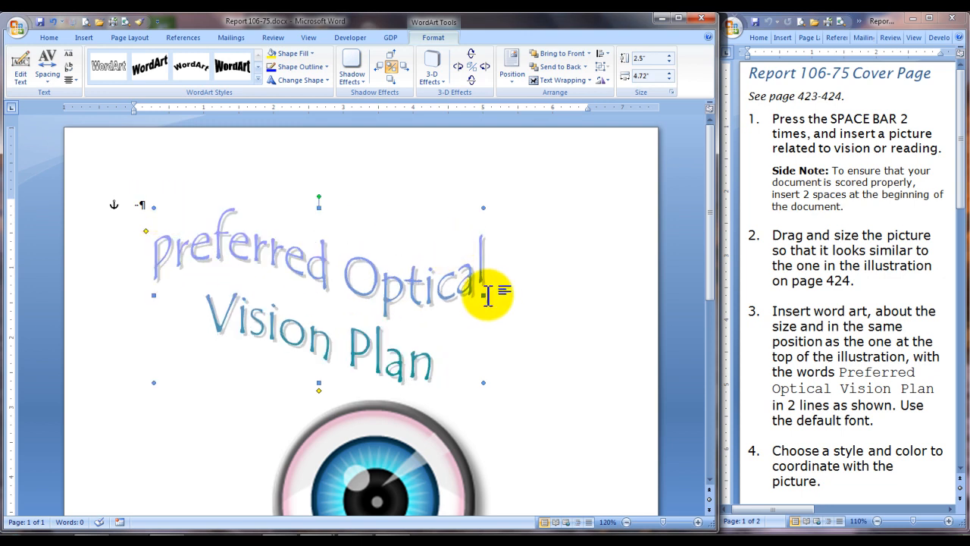
pyautogui.moveTo(484, 294); pyautogui.dragTo(574, 293)
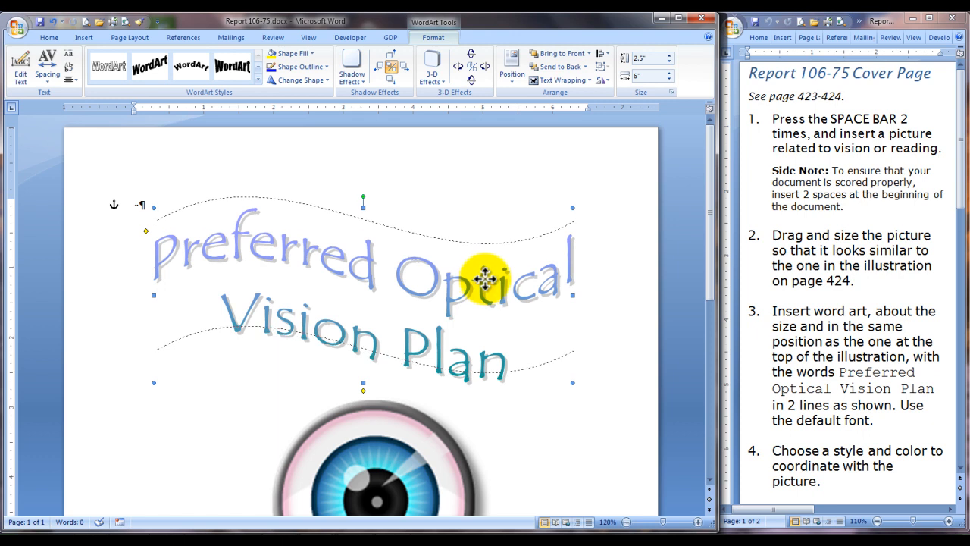
# Step: Draw a text box about 3.07" high and 6.5" wide in the empty area below the eye picture
pyautogui.scroll(-2, 501, 334)
pyautogui.scroll(-1, 501, 333)
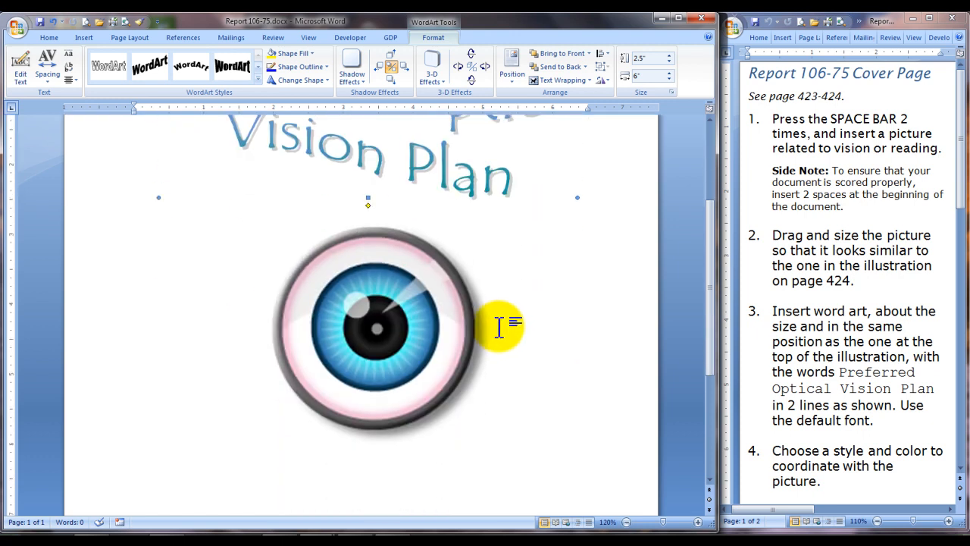
pyautogui.scroll(-4, 500, 330)
pyautogui.moveTo(960, 174); pyautogui.dragTo(959, 322)
pyautogui.click(284, 358)
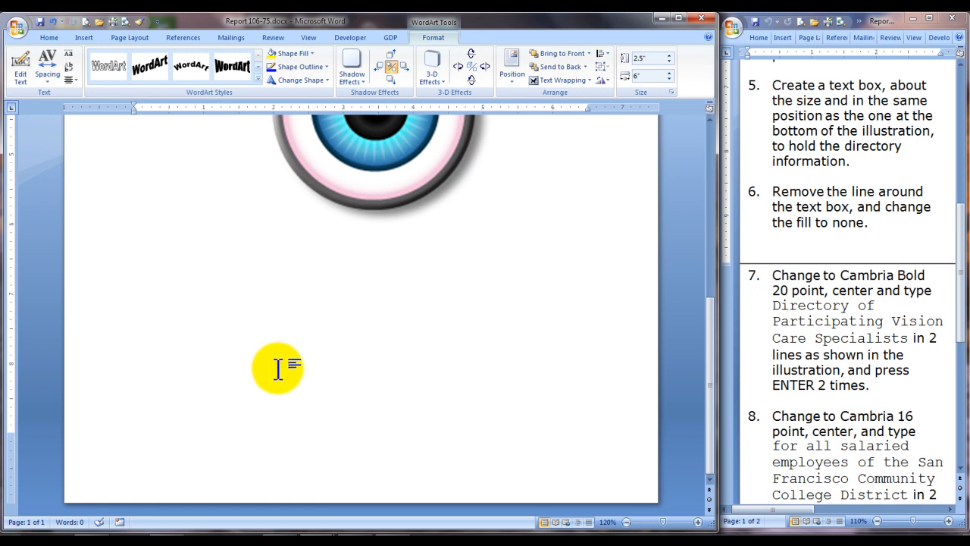
pyautogui.click(82, 37)
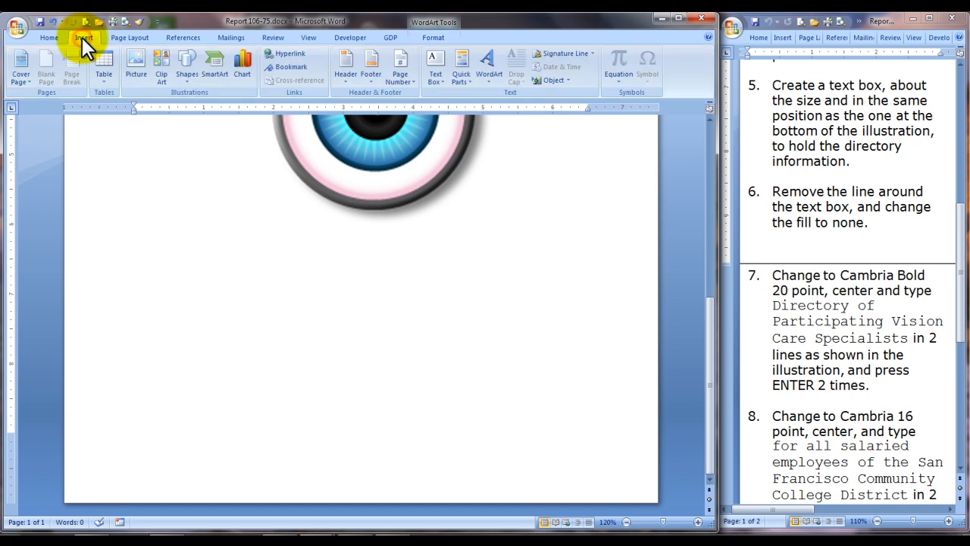
pyautogui.click(440, 77)
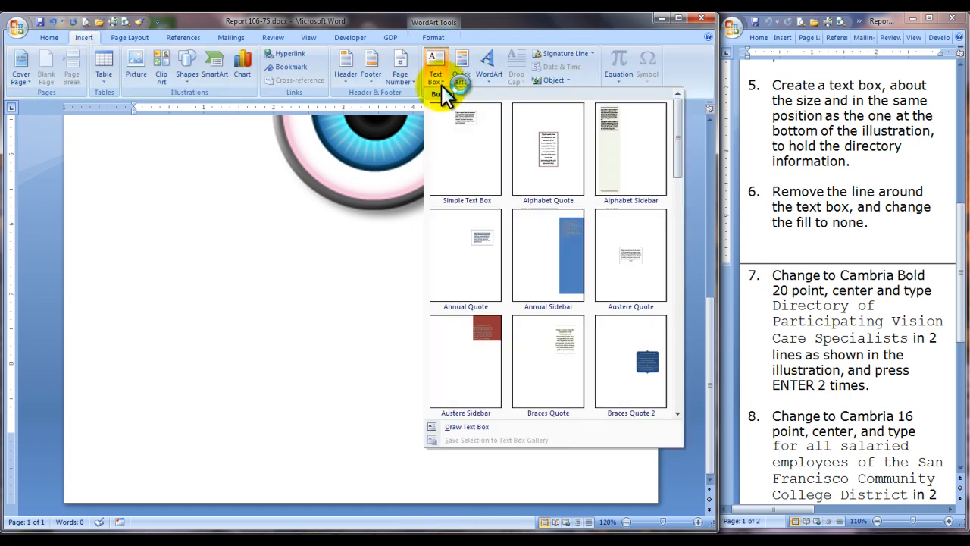
pyautogui.click(484, 428)
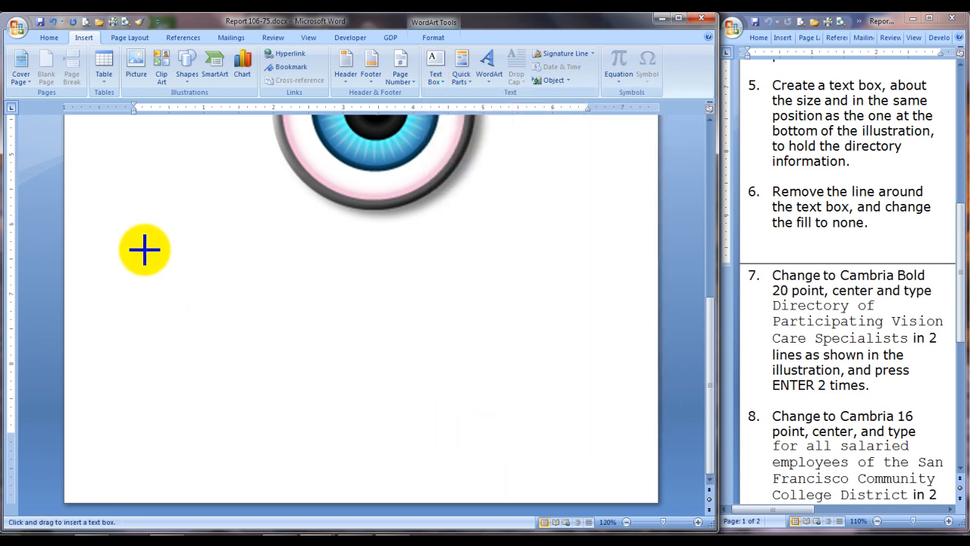
pyautogui.moveTo(145, 243); pyautogui.dragTo(599, 458)
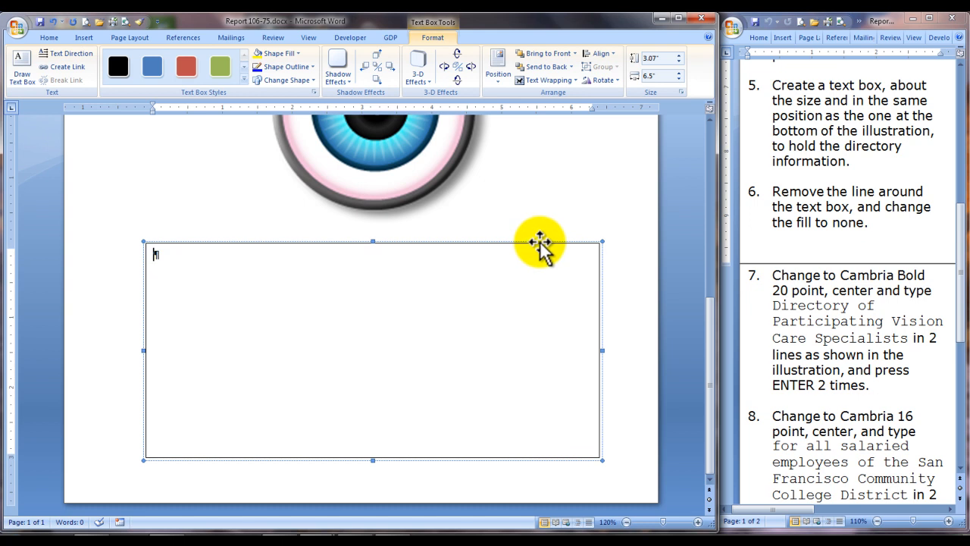
# Step: Format the text box below the eye with No Color for both its fill and its line
pyautogui.rightClick(541, 243)
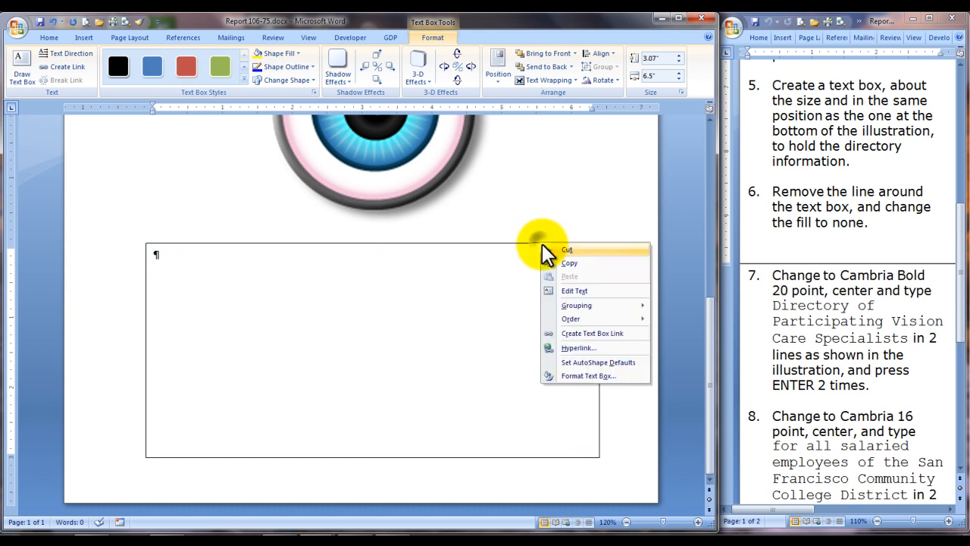
pyautogui.click(578, 376)
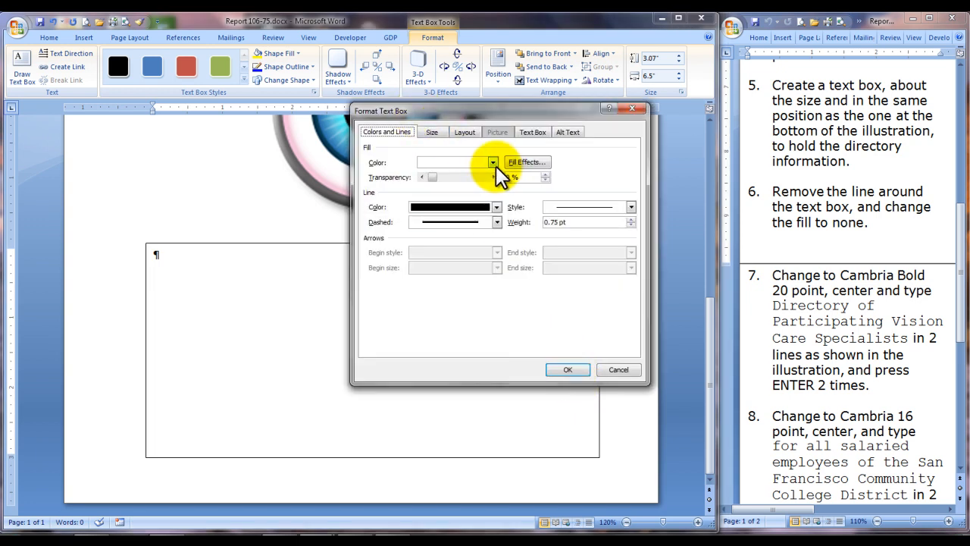
pyautogui.click(493, 162)
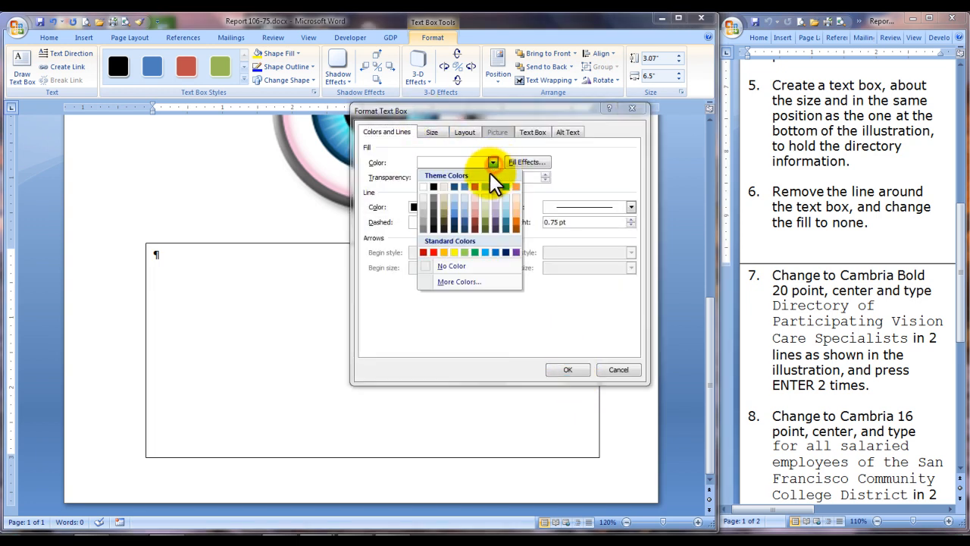
pyautogui.click(446, 267)
pyautogui.click(496, 207)
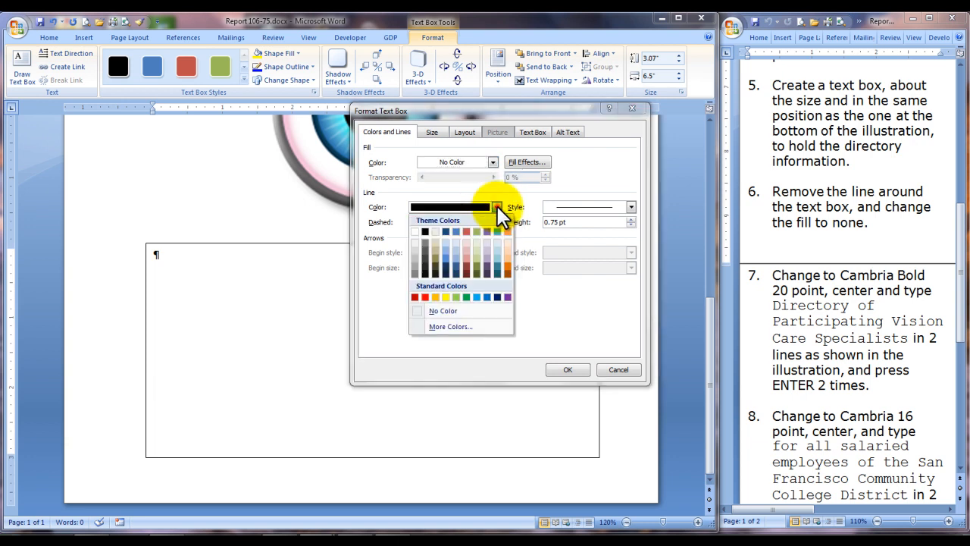
pyautogui.click(445, 311)
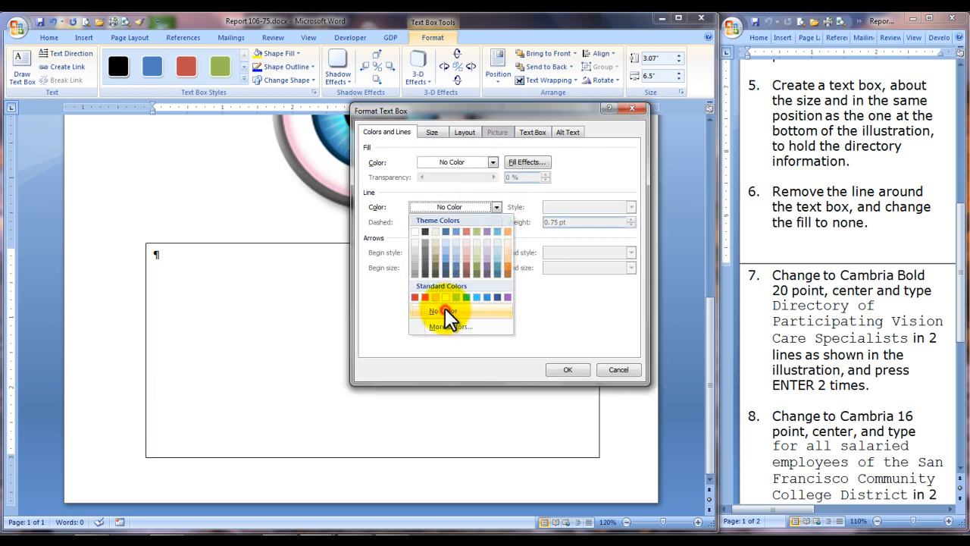
pyautogui.click(567, 369)
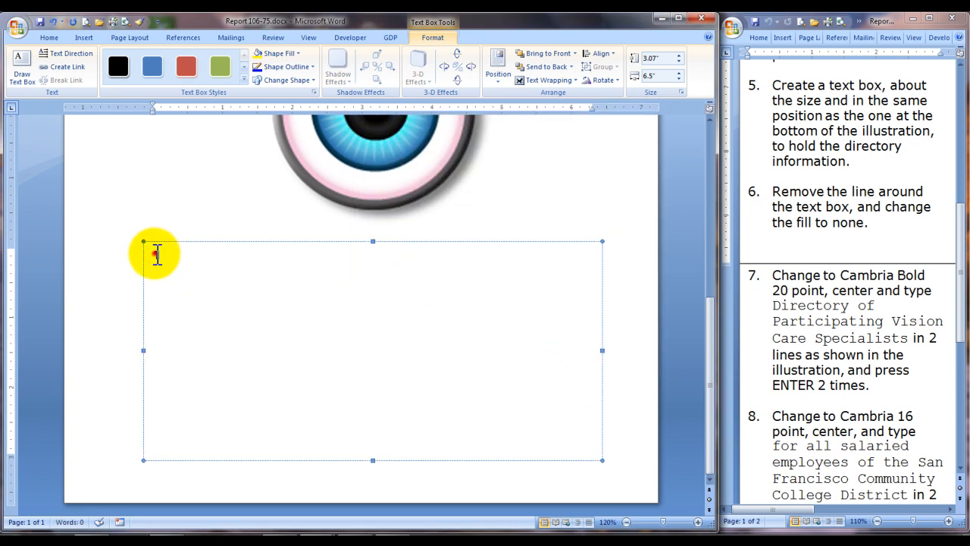
# Step: Set the font inside the empty text box to Cambria (Headings), bold, 20 point
pyautogui.click(156, 253)
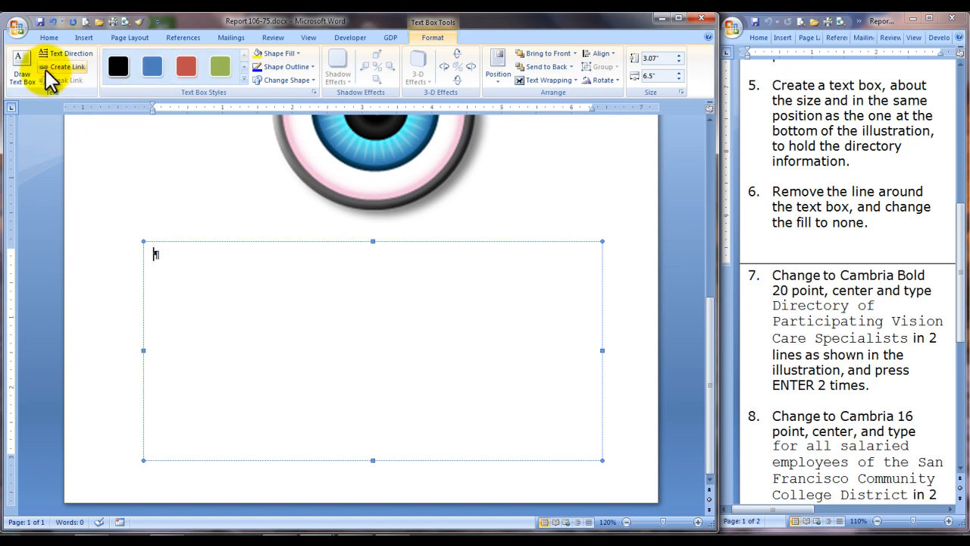
pyautogui.click(49, 38)
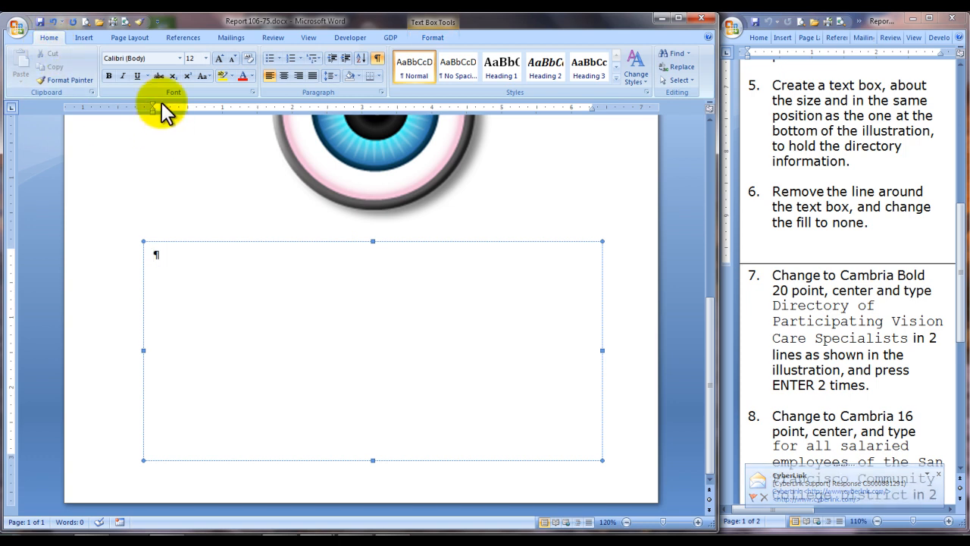
pyautogui.click(182, 57)
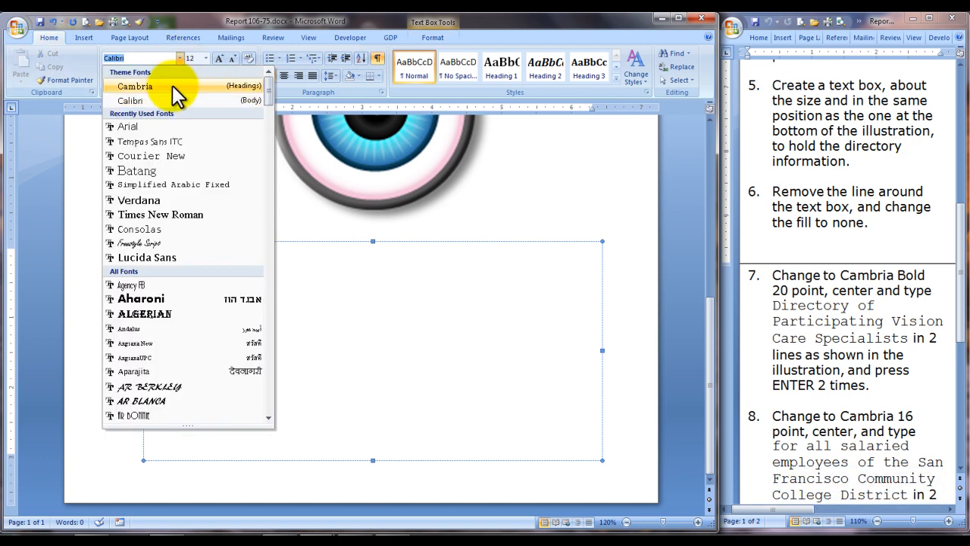
pyautogui.click(172, 87)
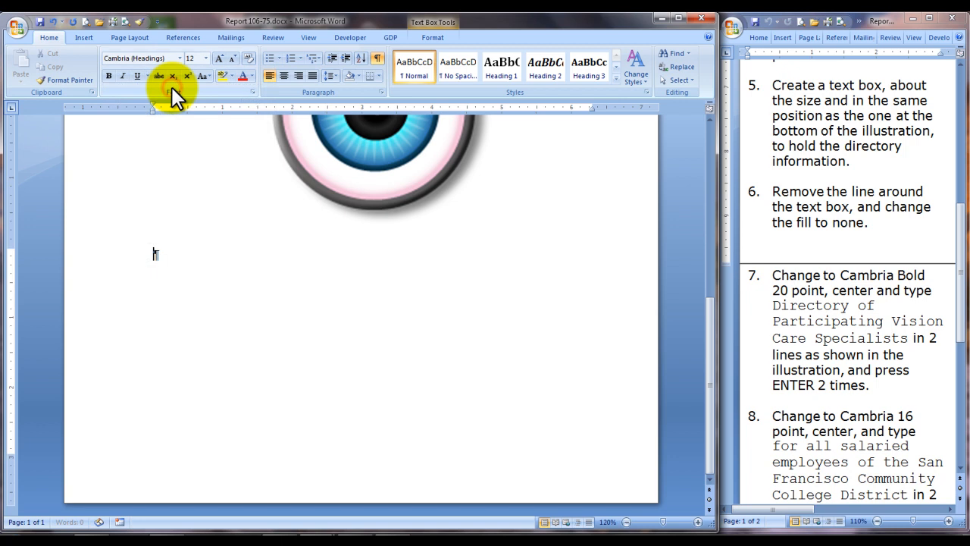
pyautogui.click(111, 74)
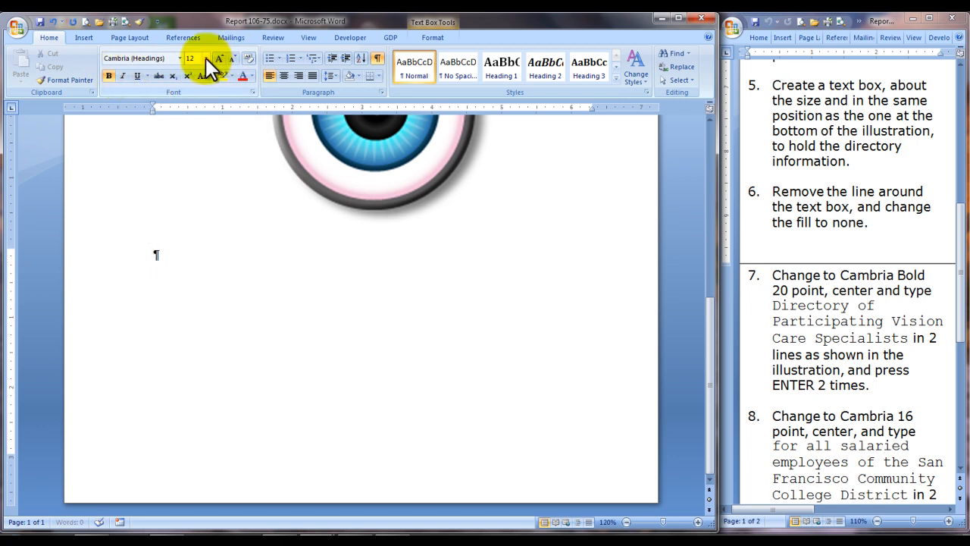
pyautogui.click(206, 58)
pyautogui.click(196, 152)
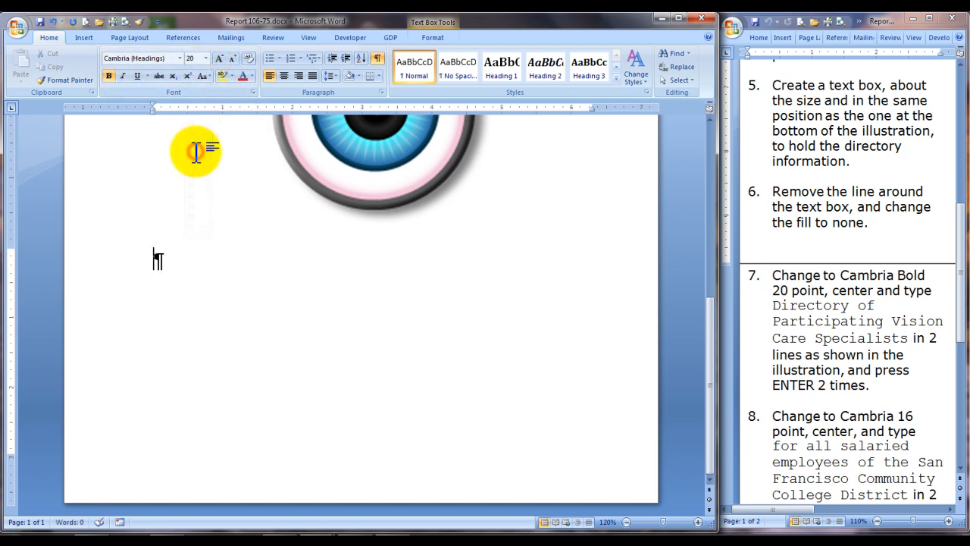